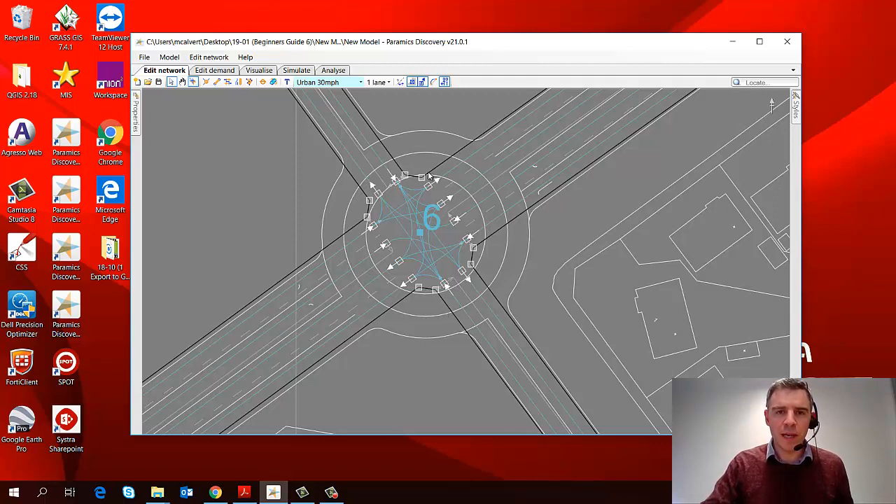
# Hide the kerb points, lane points and trajectories, and move node 6 to the centre of the overlay's central island.
pyautogui.click(422, 82)
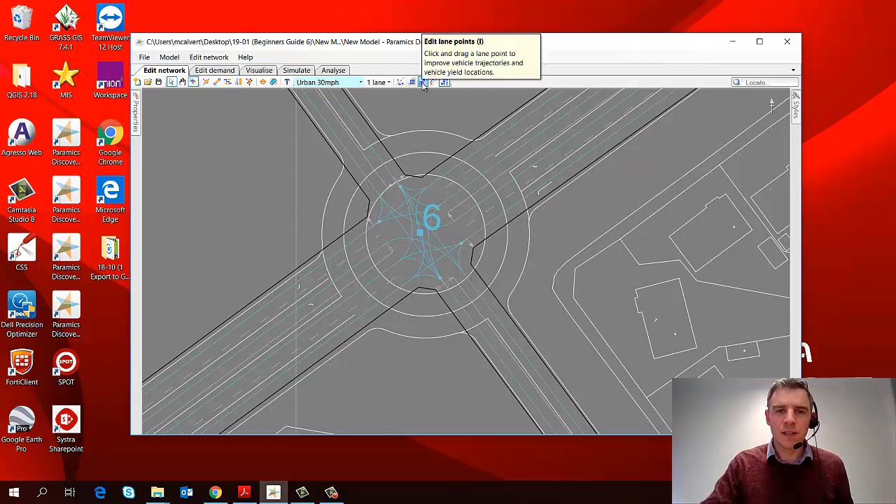
pyautogui.press('l')
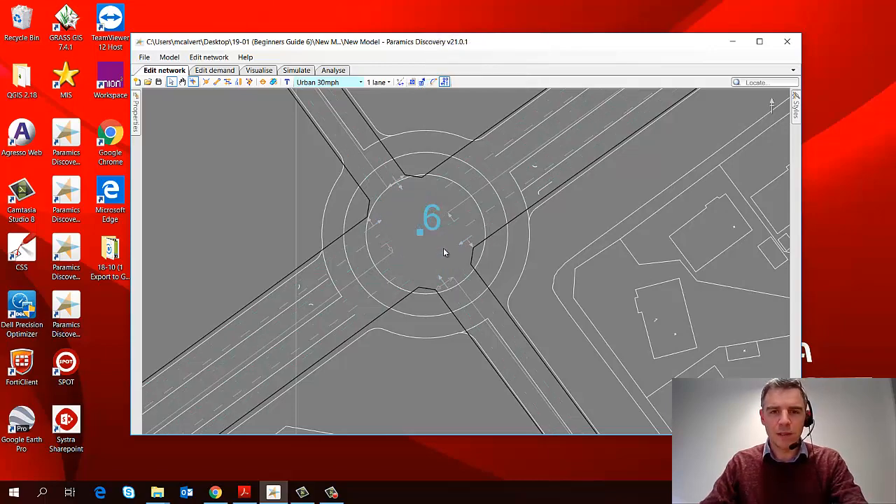
pyautogui.scroll(3, 417, 260)
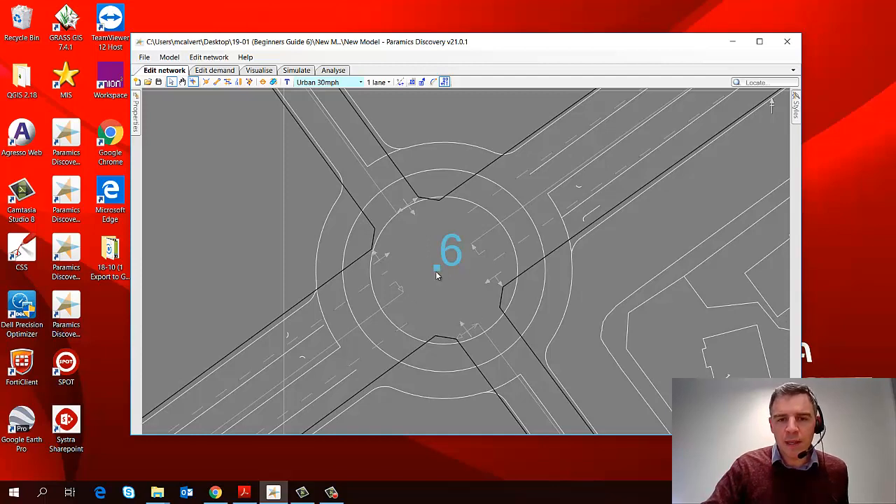
pyautogui.moveTo(437, 268); pyautogui.dragTo(447, 275)
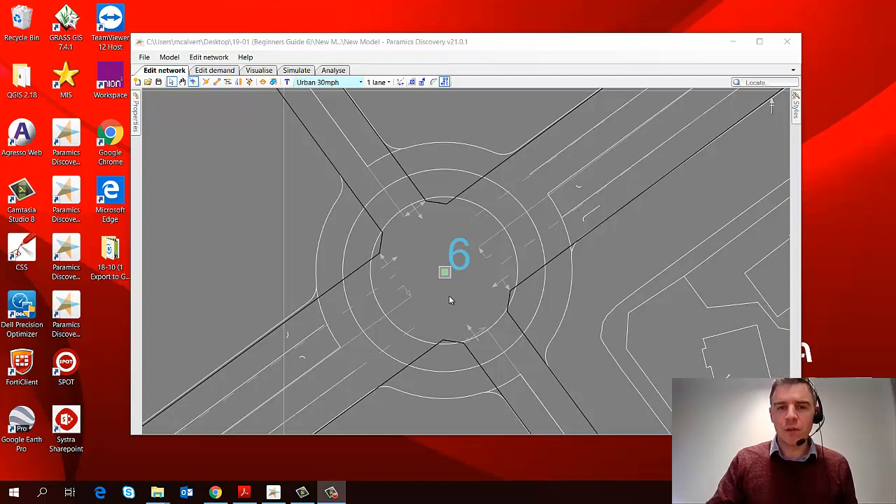
# Set the lane count to 2 lanes and create a roundabout at node 6 with a radius of about 10.03 m, matching the central island.
pyautogui.rightClick(446, 276)
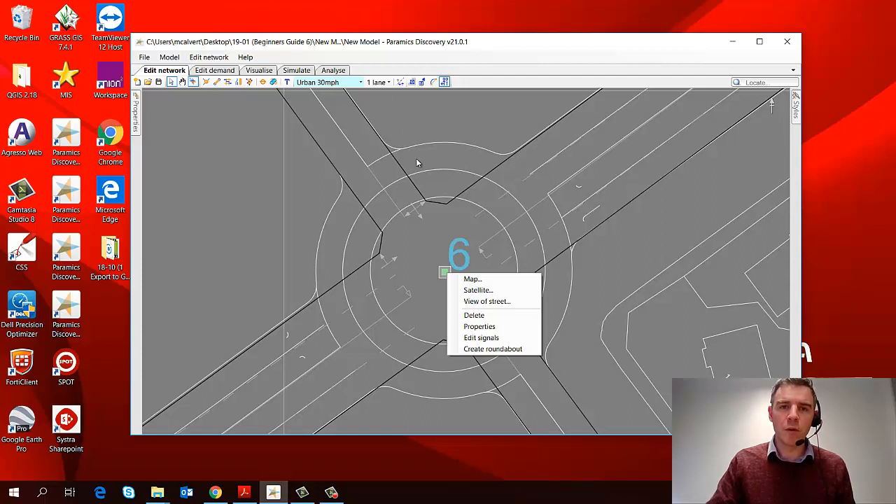
pyautogui.click(438, 184)
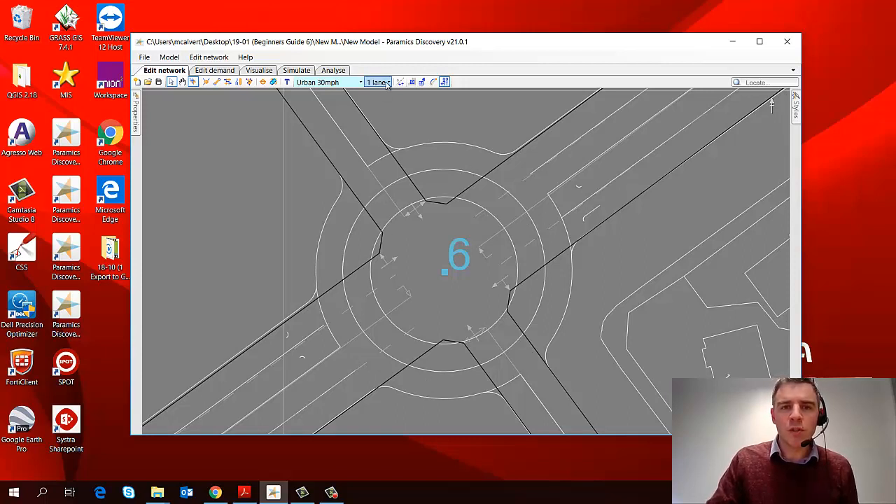
pyautogui.click(386, 83)
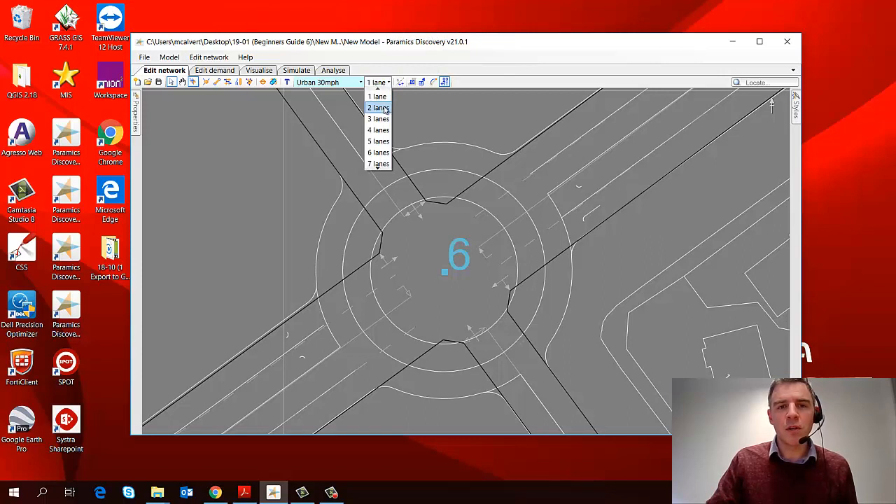
pyautogui.click(385, 108)
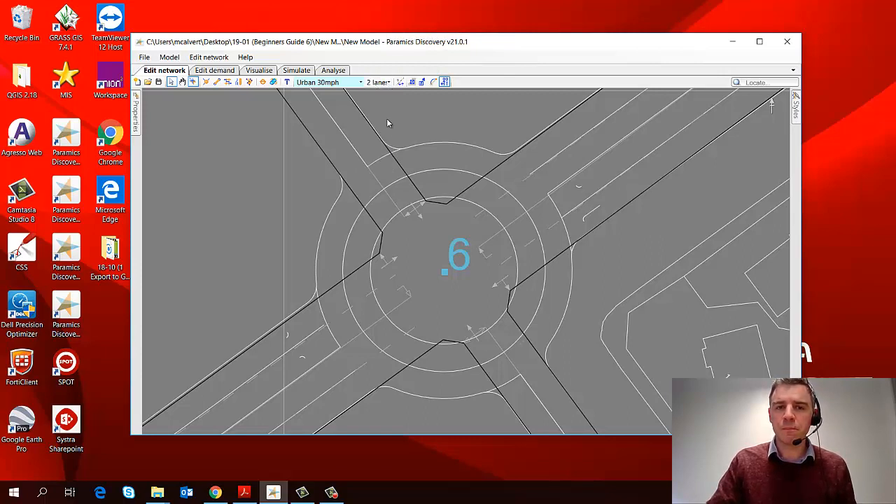
pyautogui.rightClick(446, 273)
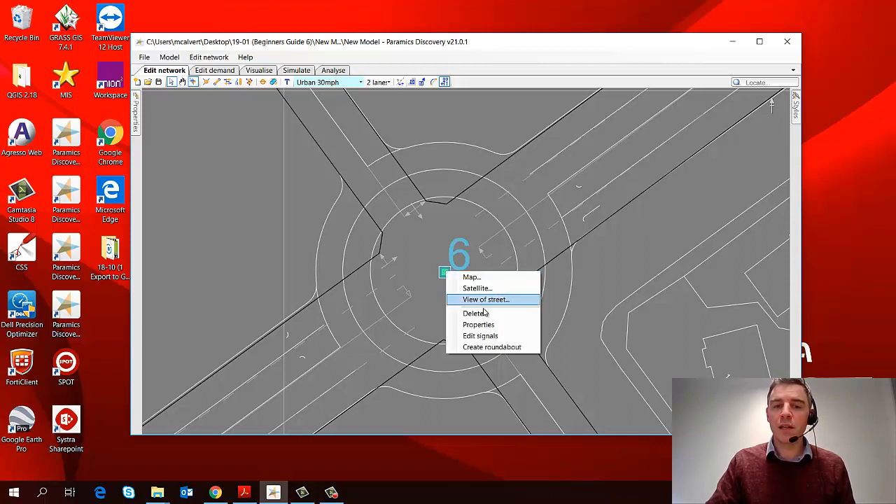
pyautogui.click(492, 348)
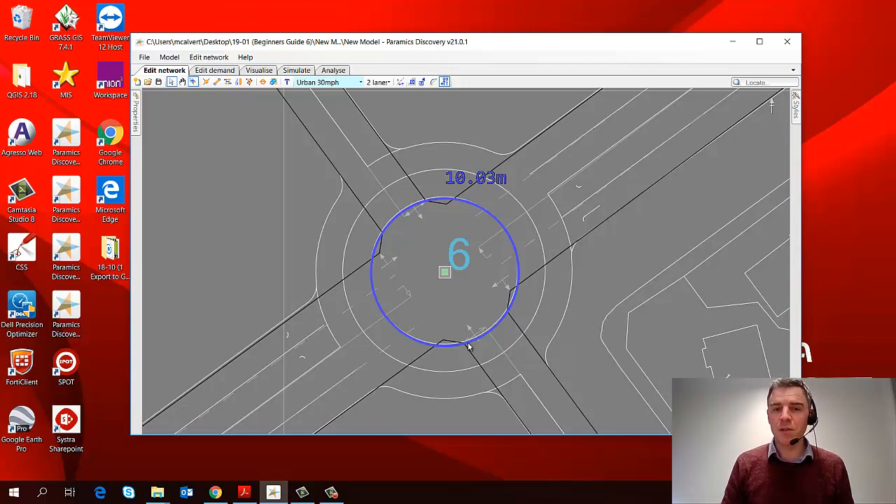
pyautogui.click(468, 346)
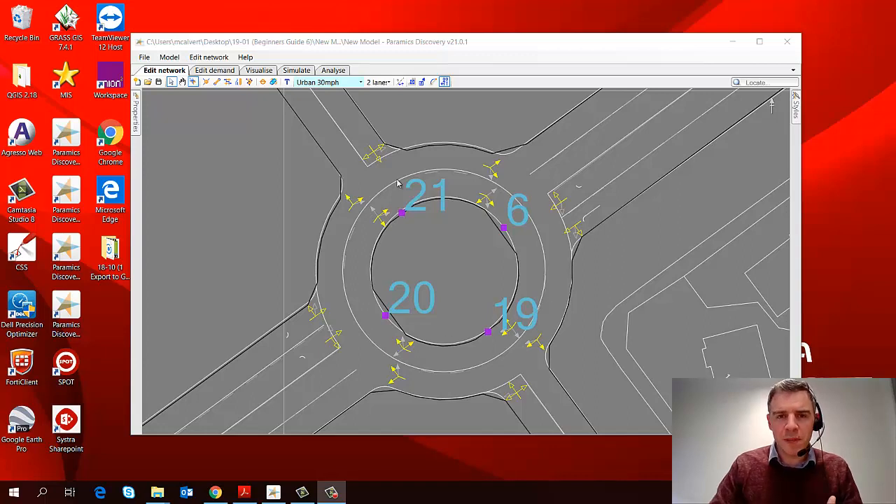
# Hide the Movements style and turn on the Tarmac fill for links.
pyautogui.click(796, 107)
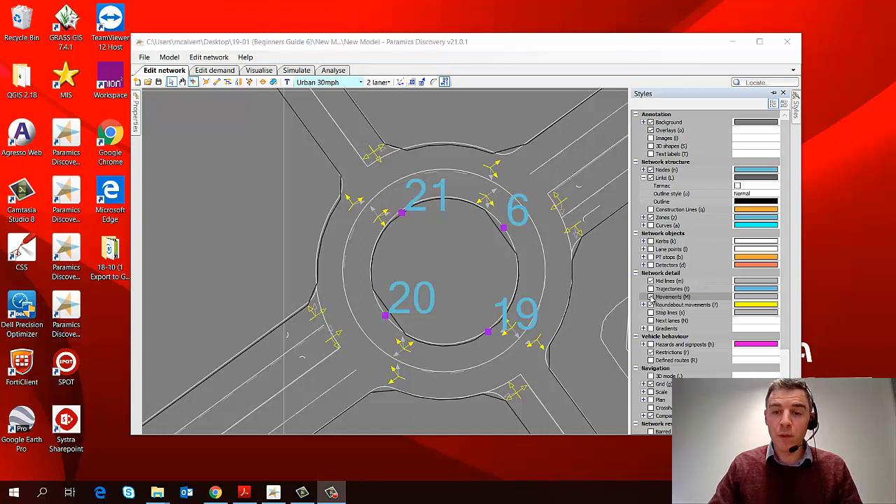
pyautogui.click(651, 299)
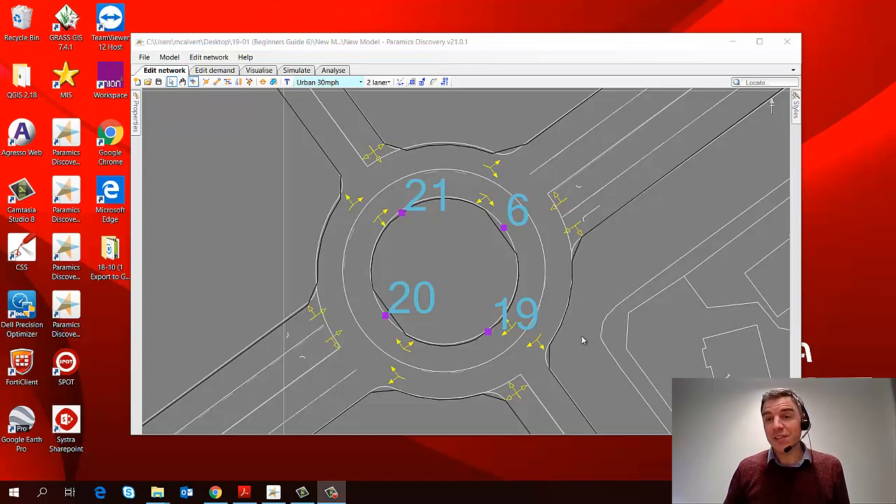
pyautogui.click(795, 116)
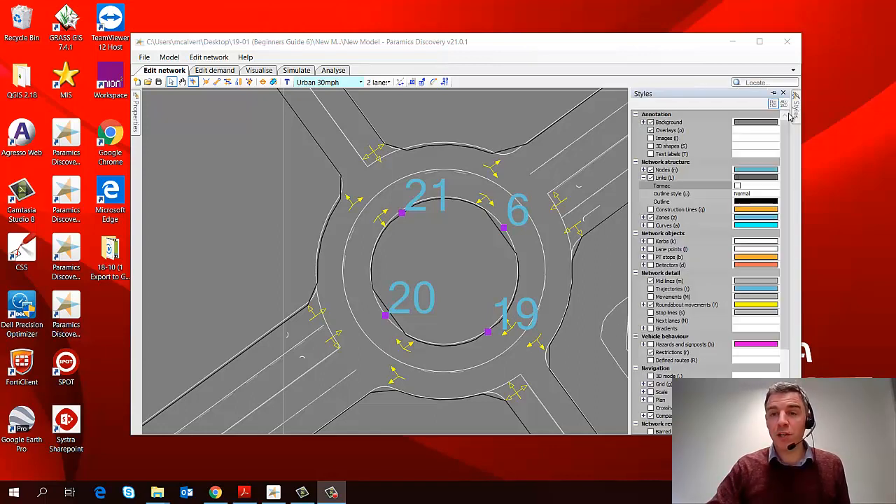
pyautogui.click(738, 186)
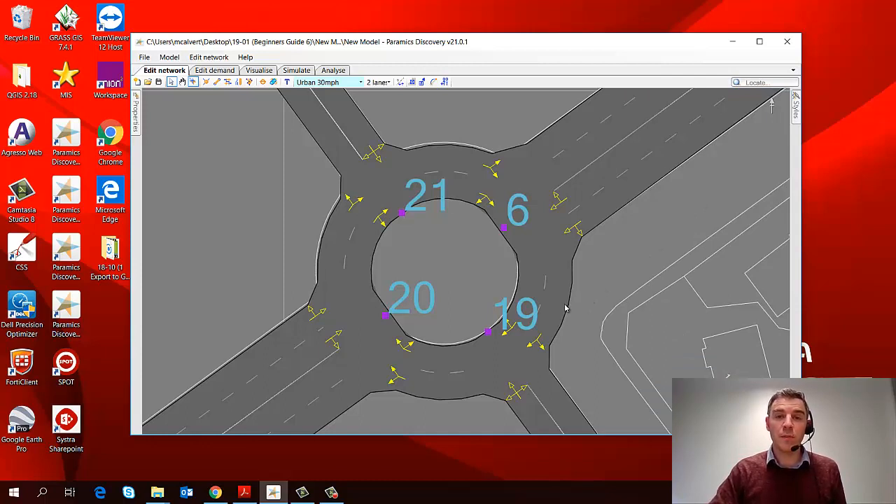
# For the north-east exit at node 6, include the inner circulating lane between nodes 21 and 6 in the roundabout movements.
pyautogui.click(582, 149)
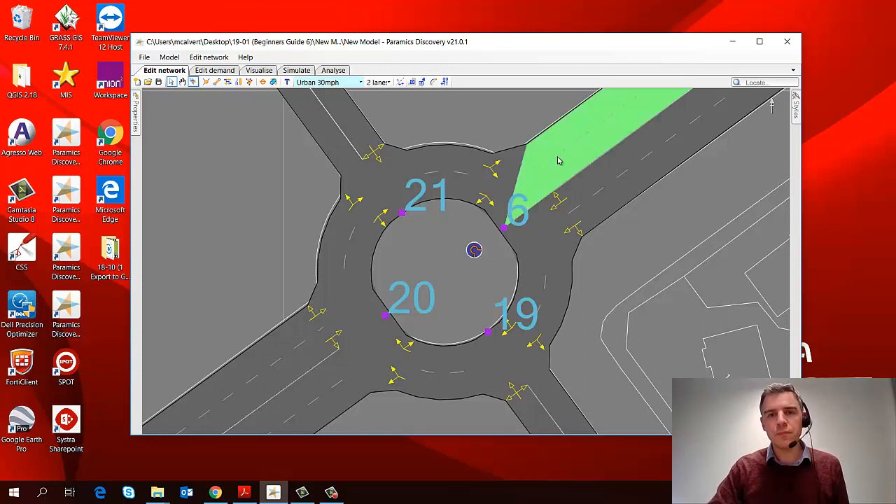
pyautogui.click(475, 252)
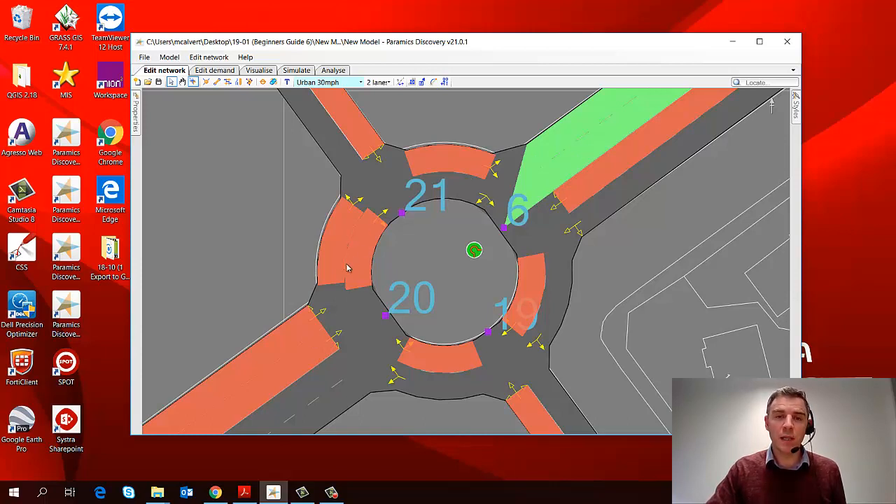
pyautogui.click(451, 190)
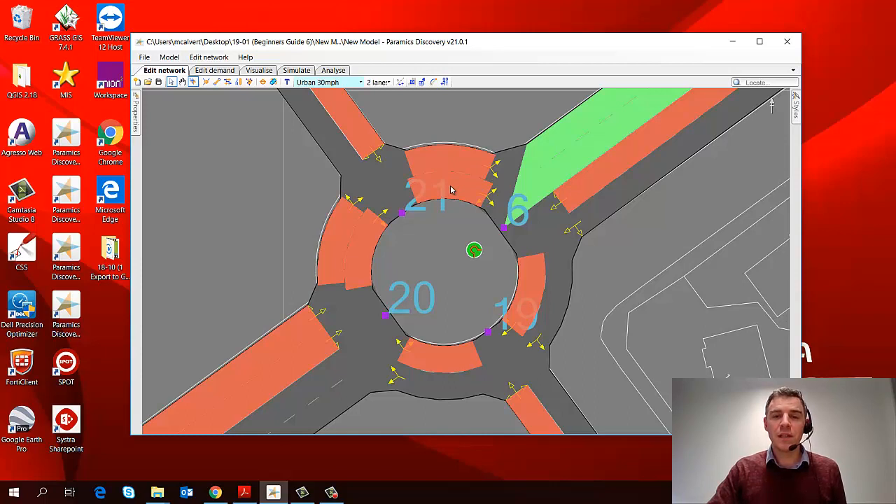
pyautogui.click(452, 190)
pyautogui.click(452, 190)
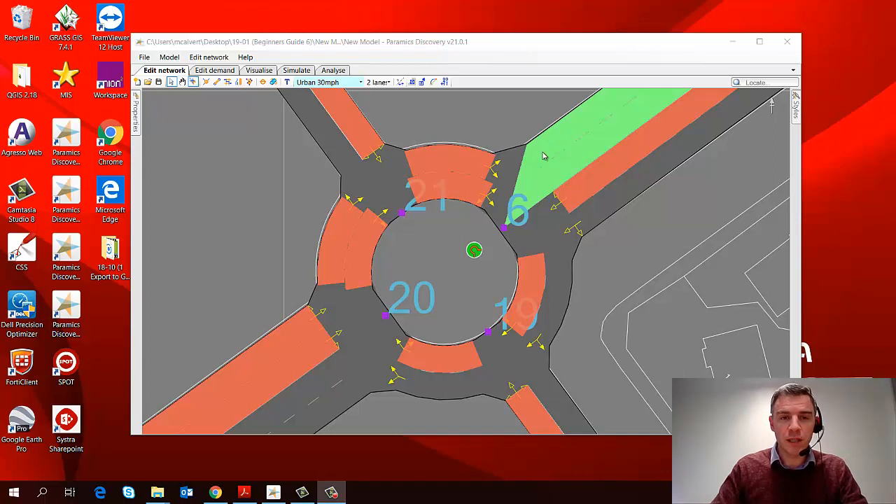
# For the north-west exit at node 21, exclude the outer circulating lane between nodes 19 and 20.
pyautogui.click(341, 148)
pyautogui.click(341, 147)
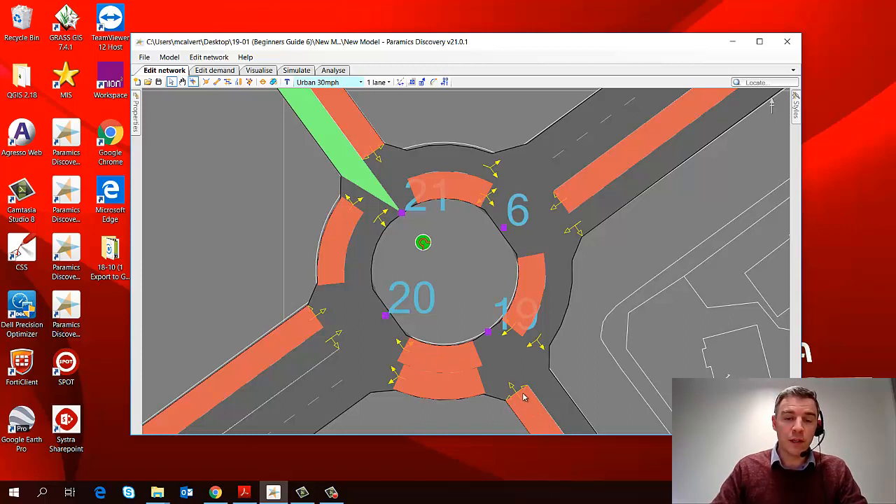
pyautogui.click(440, 383)
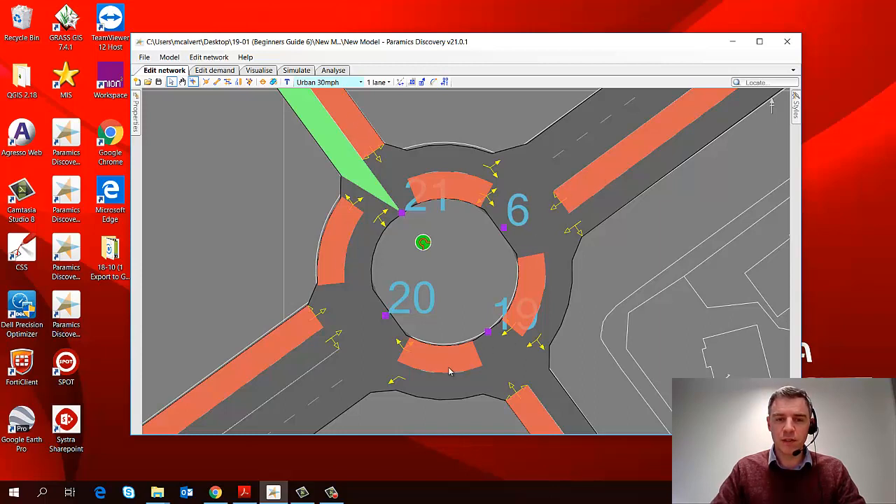
# Exclude the outer circulating lane between nodes 6 and 19 for the south-west exit, and between nodes 21 and 6 for the south-east exit.
pyautogui.click(323, 399)
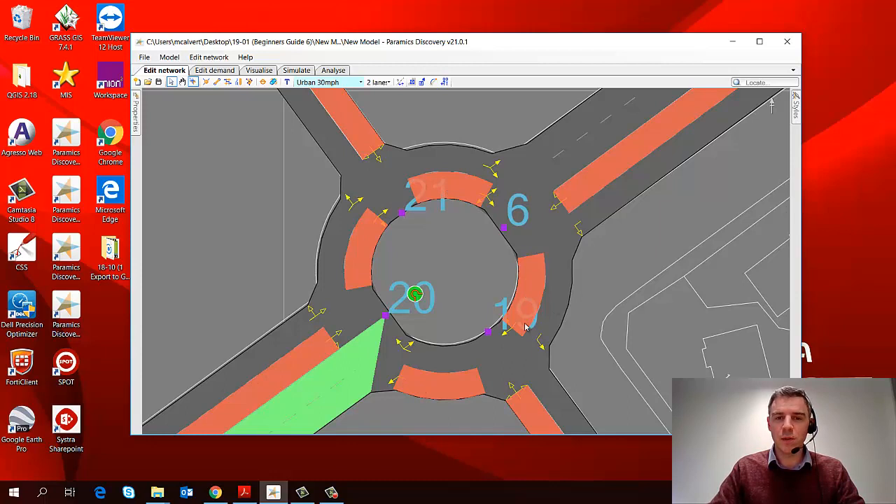
pyautogui.click(554, 402)
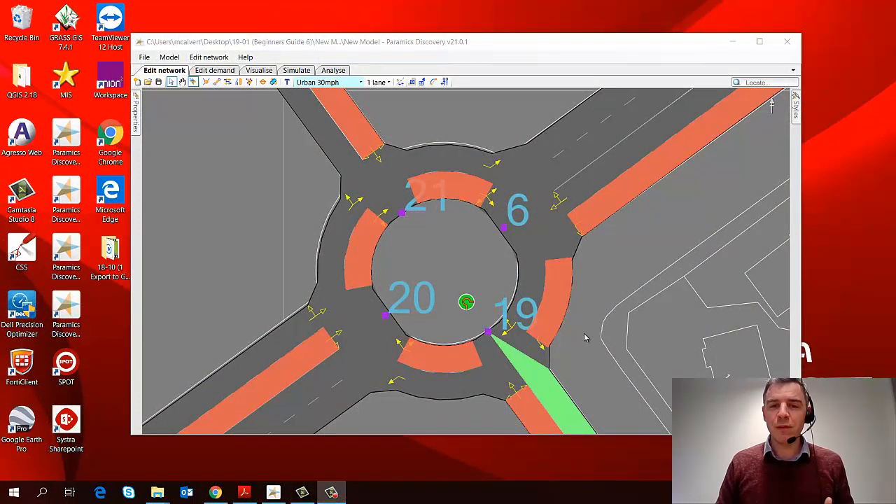
pyautogui.click(590, 298)
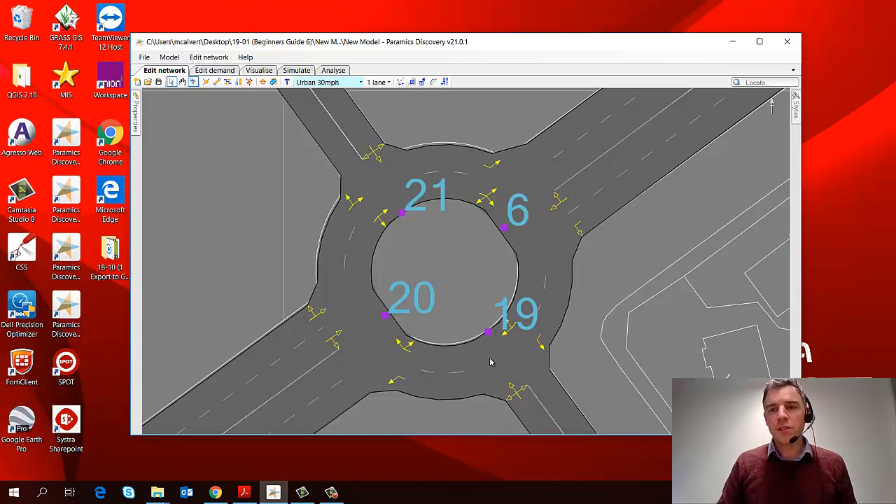
# Turn off the Tarmac fill for links and enable editing of kerb points and lane points.
pyautogui.click(795, 106)
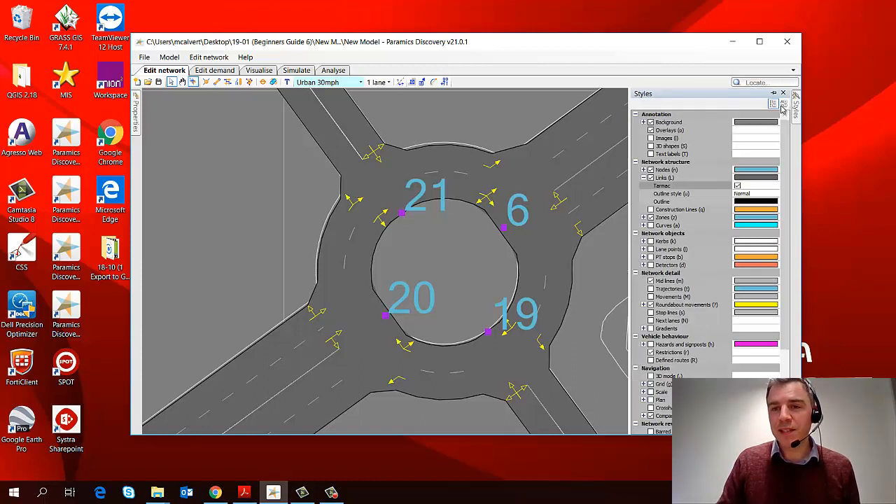
pyautogui.click(738, 185)
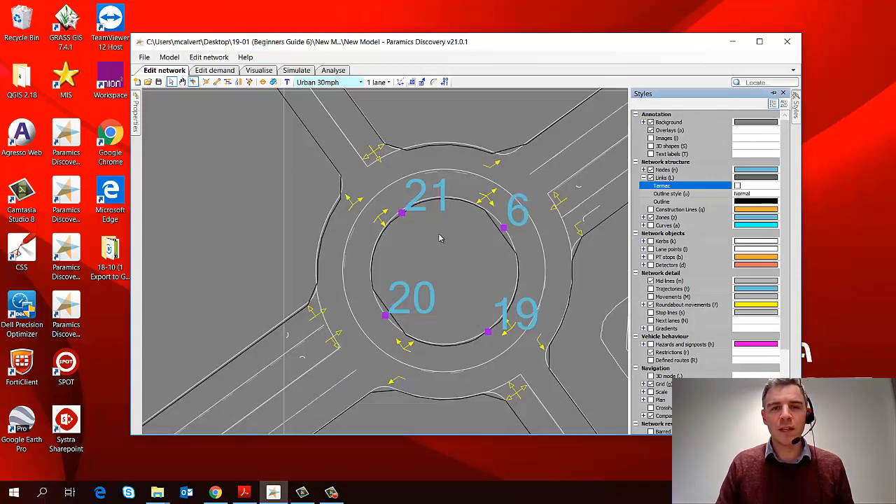
pyautogui.click(423, 82)
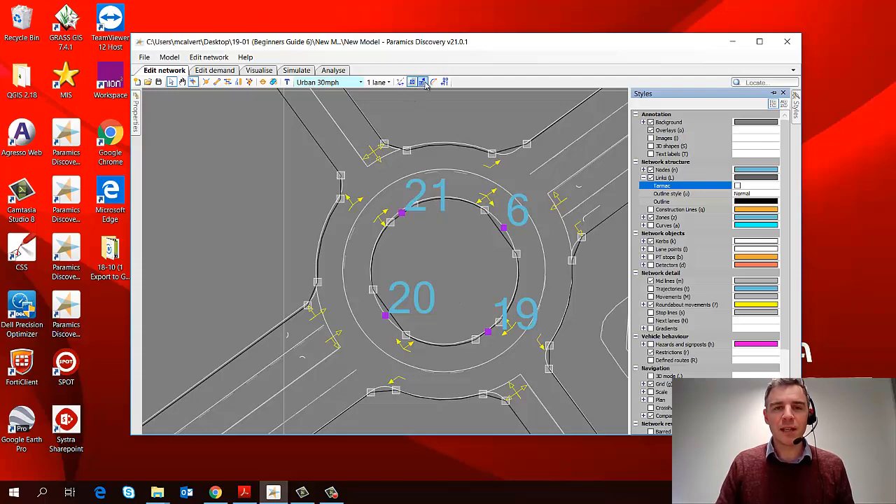
pyautogui.click(424, 82)
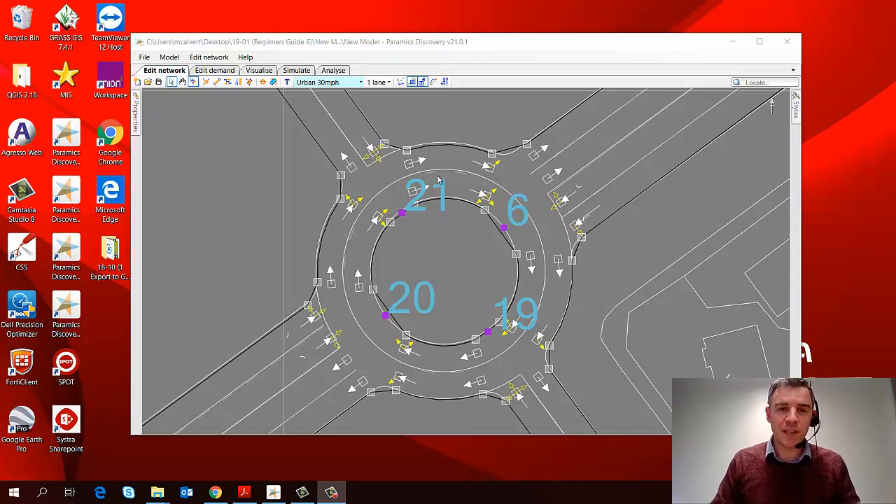
# Adjust the two outer kerb points between nodes 21 and 6 and the outer kerb point at the north-east exit to fit the overlay.
pyautogui.click(410, 155)
pyautogui.moveTo(411, 154); pyautogui.dragTo(417, 152)
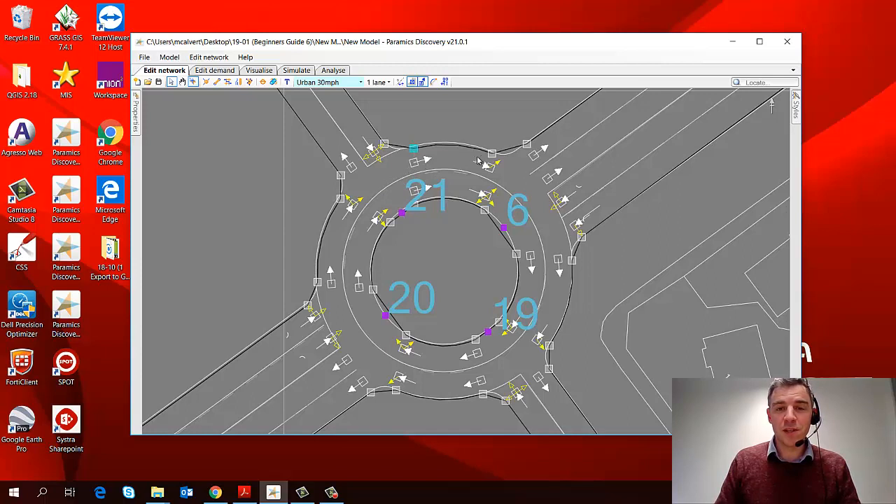
pyautogui.moveTo(493, 154)
pyautogui.mouseDown()
pyautogui.moveTo(479, 153)
pyautogui.moveTo(499, 162)
pyautogui.mouseUp()
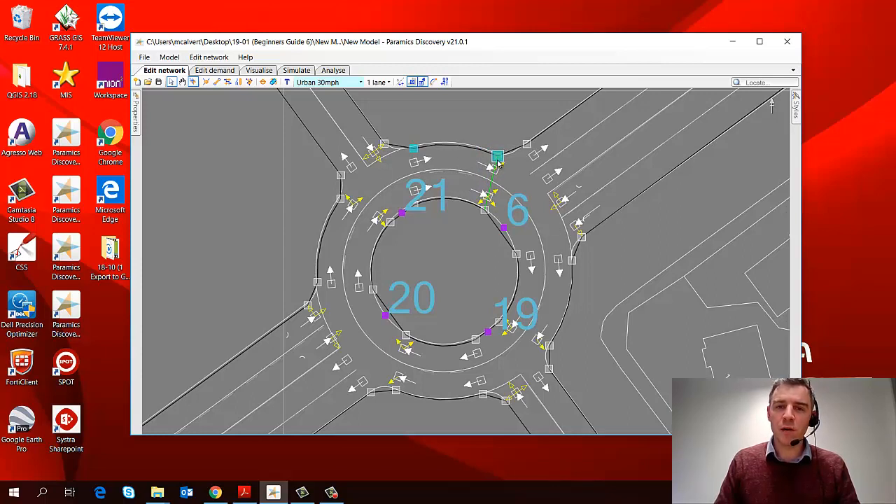
pyautogui.moveTo(497, 161); pyautogui.dragTo(523, 146)
pyautogui.click(527, 145)
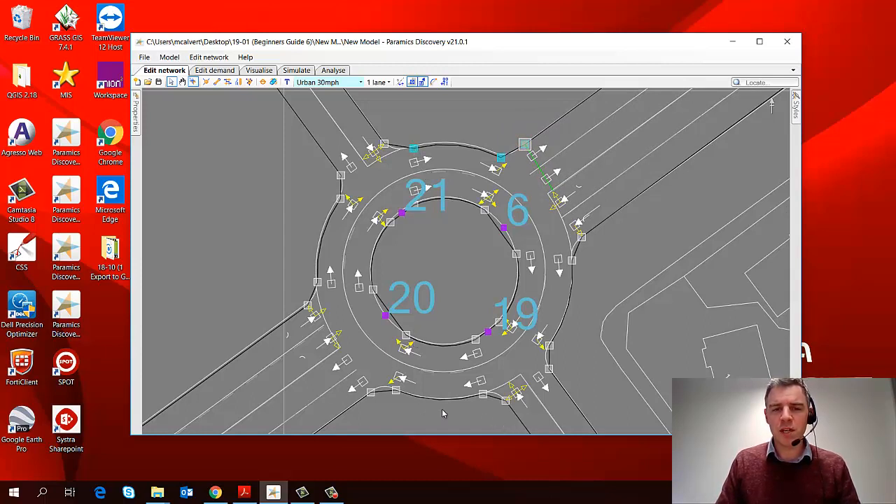
# Show the vehicle trajectories and move the inner lane point just past node 20 slightly north to smooth the path.
pyautogui.scroll(3, 345, 339)
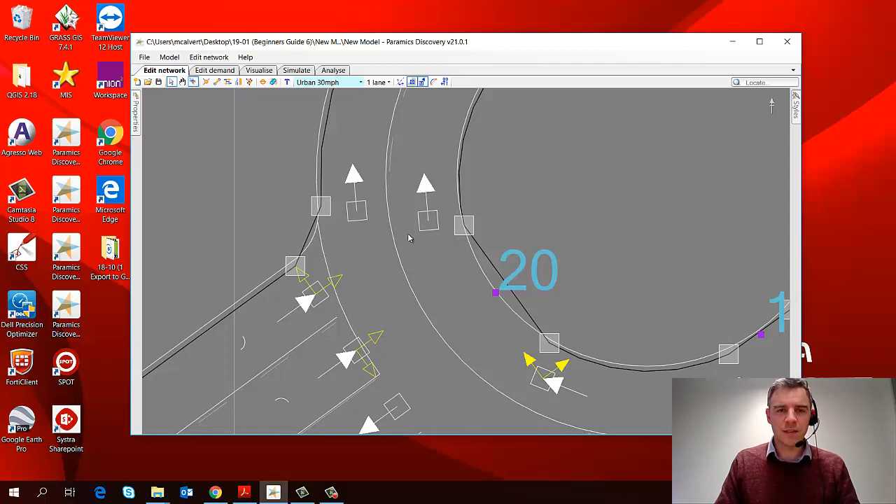
pyautogui.press('p')
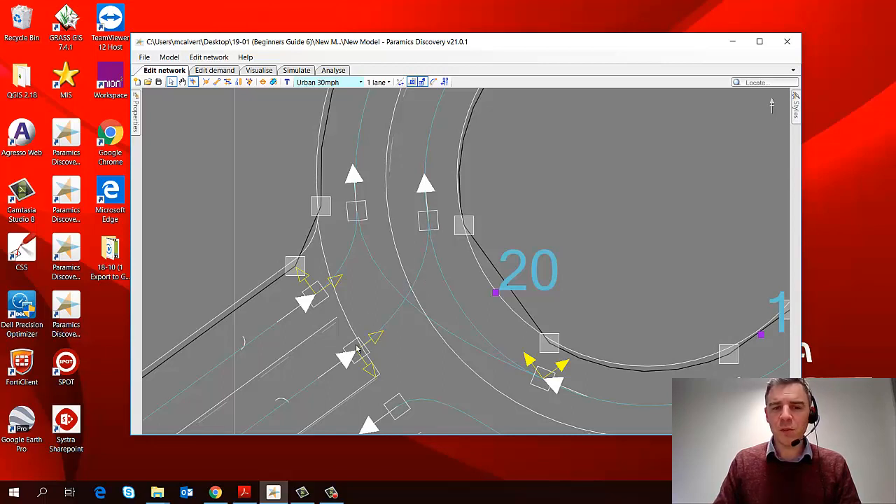
pyautogui.click(428, 220)
pyautogui.moveTo(428, 220); pyautogui.dragTo(422, 194)
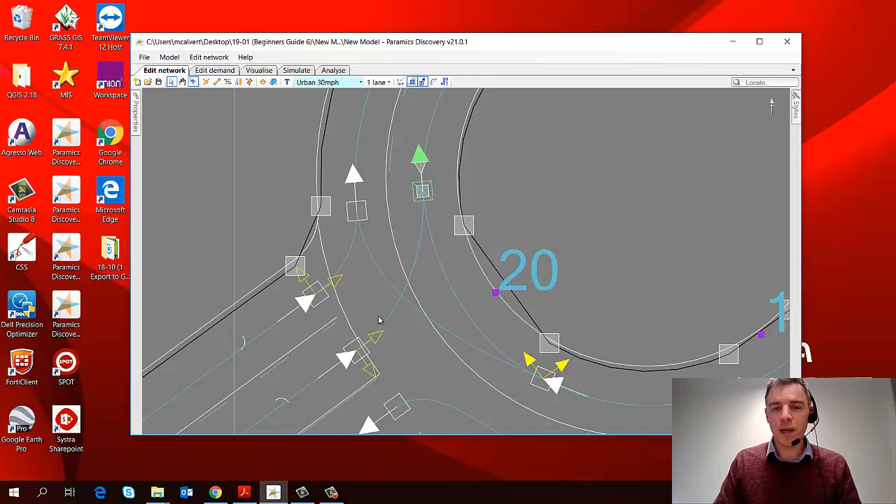
# Move the inner circulating lane point just west of node 19 farther along the carriageway, and reset that lane point.
pyautogui.moveTo(636, 378); pyautogui.dragTo(525, 252)
pyautogui.moveTo(655, 363); pyautogui.dragTo(626, 343)
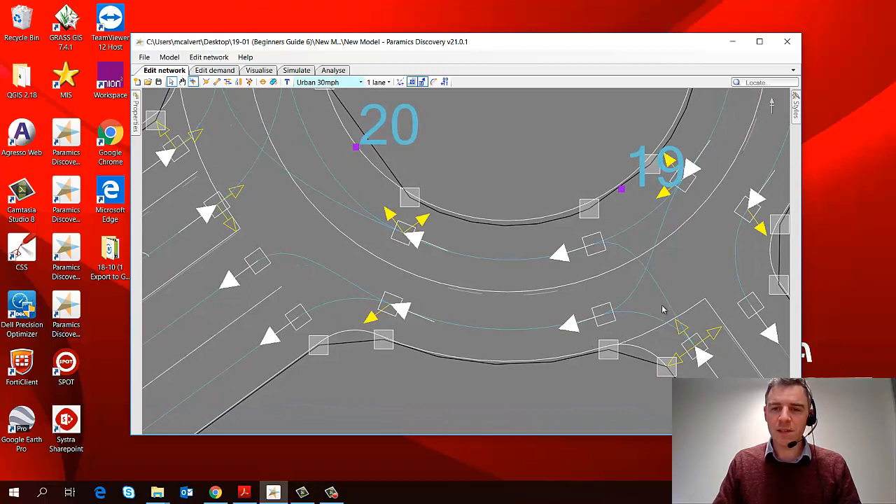
pyautogui.moveTo(593, 246); pyautogui.dragTo(560, 256)
pyautogui.rightClick(560, 257)
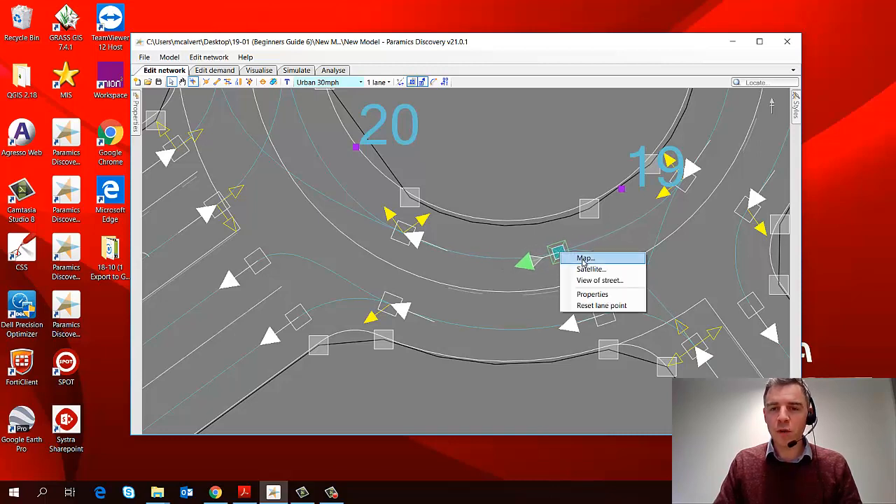
pyautogui.click(600, 304)
# Move the inner and outer kerb points just west of node 19 slightly farther west along the circulating carriageway.
pyautogui.moveTo(590, 208); pyautogui.dragTo(557, 222)
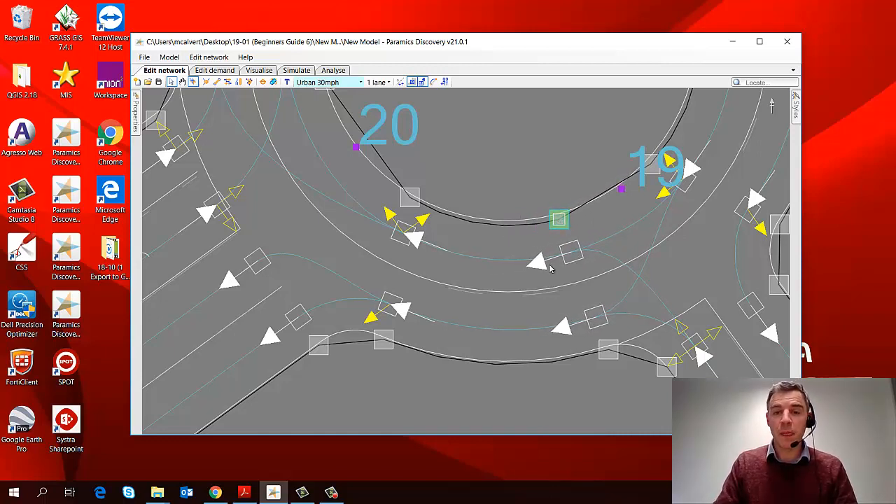
pyautogui.moveTo(602, 354)
pyautogui.mouseDown()
pyautogui.moveTo(582, 359)
pyautogui.moveTo(595, 358)
pyautogui.mouseUp()
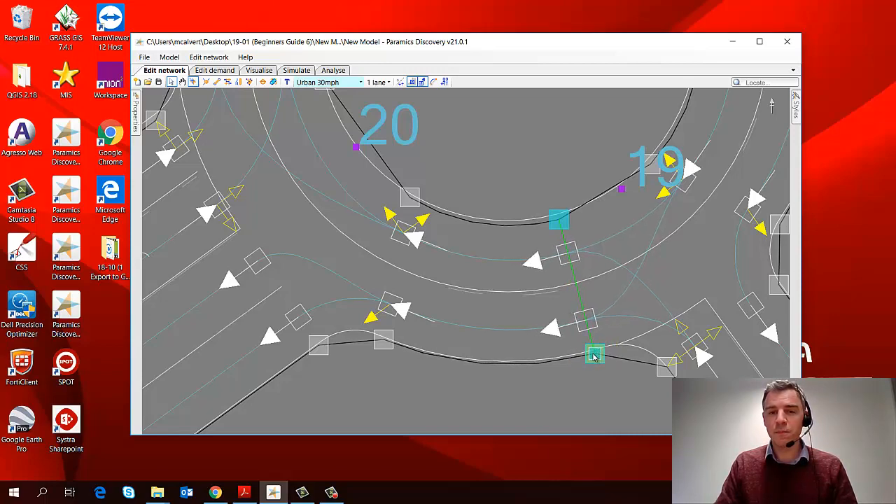
pyautogui.moveTo(472, 339); pyautogui.dragTo(566, 345)
pyautogui.scroll(-5, 565, 344)
pyautogui.scroll(-2, 565, 342)
pyautogui.moveTo(585, 234); pyautogui.dragTo(506, 270)
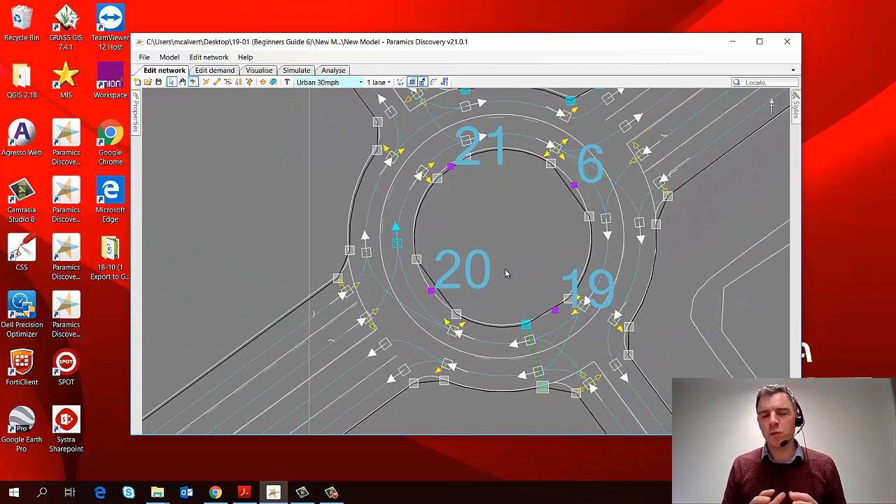